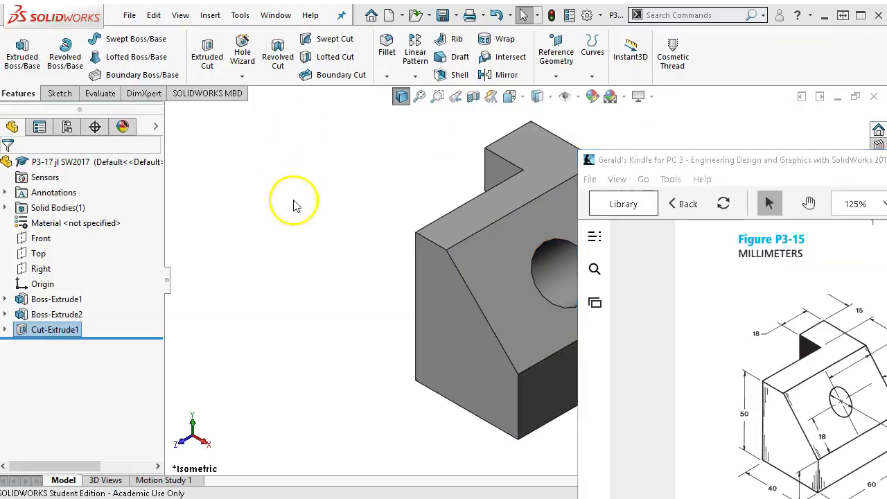
# Step: Close the finished P3-17 part and create a new part from the millimetre template
pyautogui.click(293, 202)
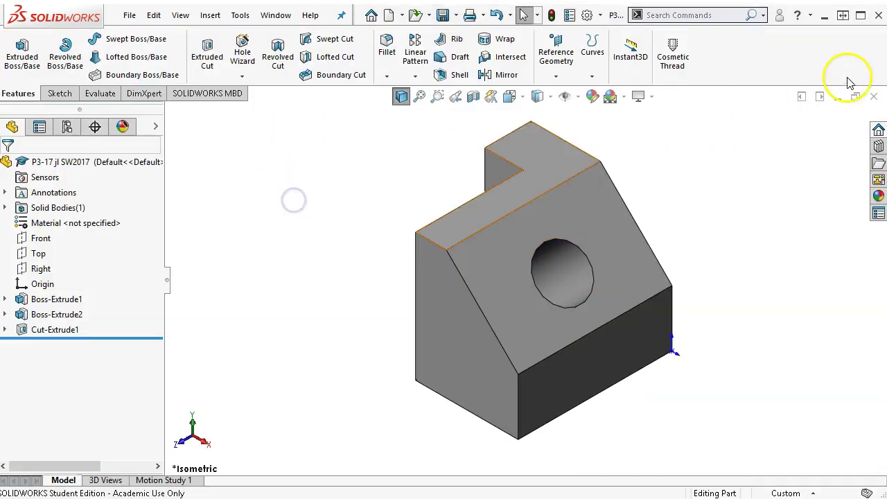
pyautogui.click(875, 97)
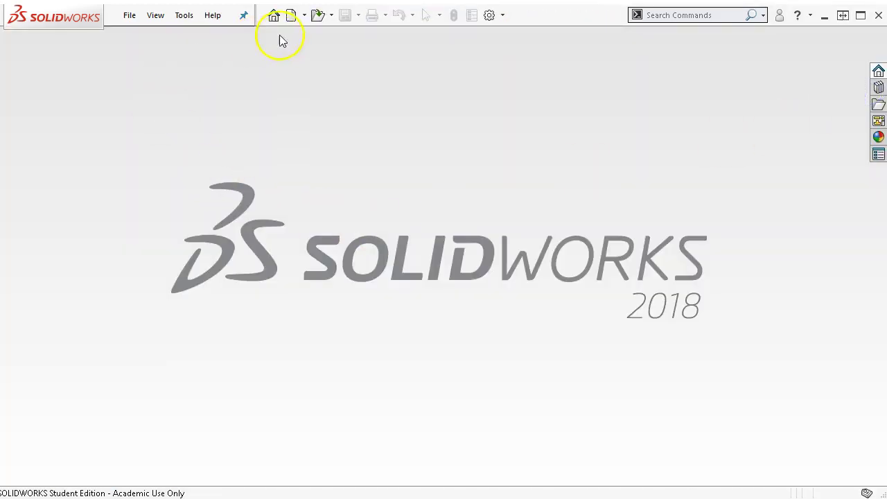
pyautogui.click(292, 15)
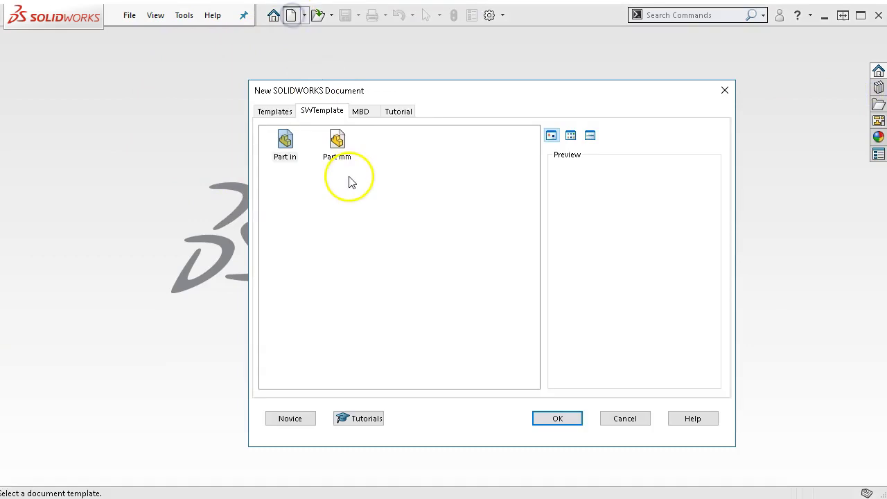
pyautogui.doubleClick(336, 142)
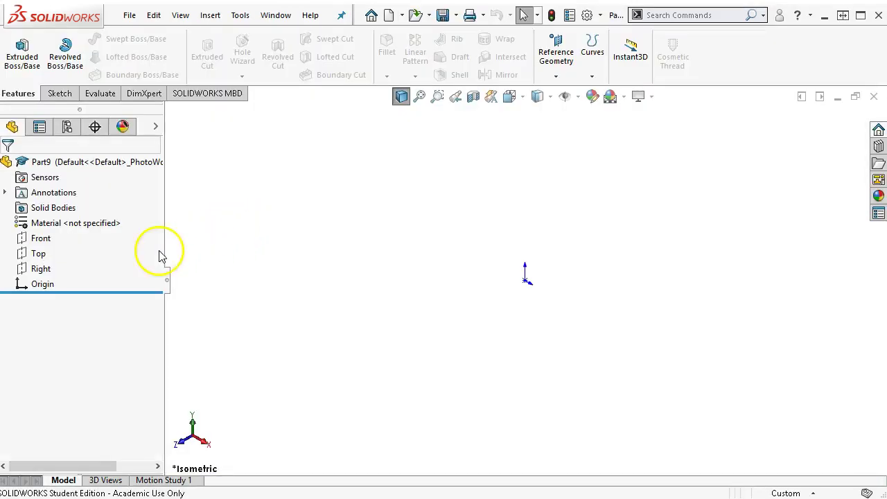
# Step: Sketch a corner rectangle from the origin on the Front plane
pyautogui.click(52, 239)
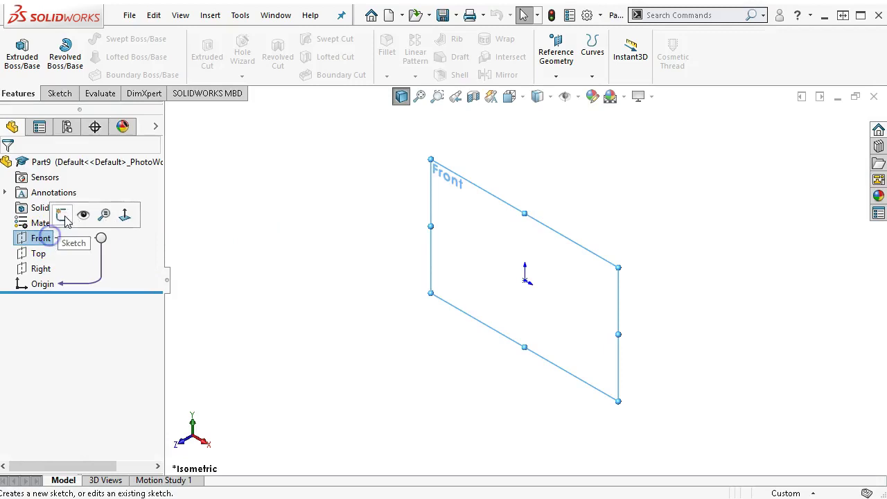
pyautogui.click(64, 214)
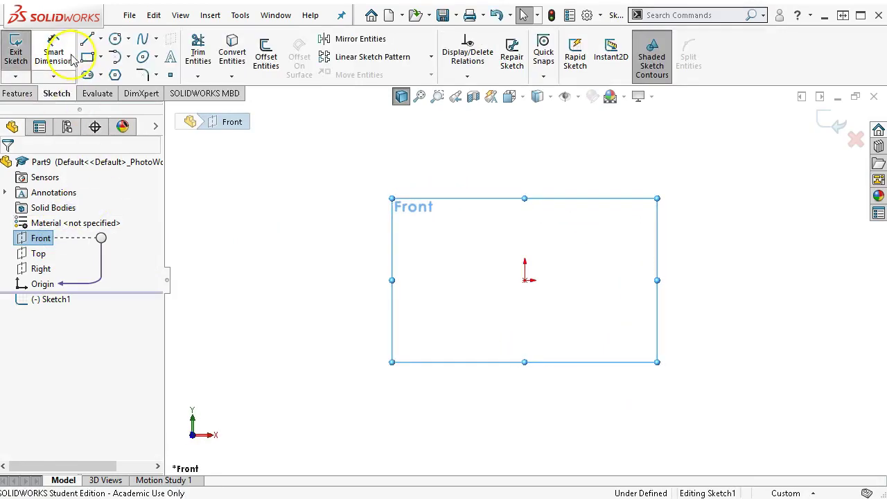
pyautogui.click(87, 57)
pyautogui.click(524, 280)
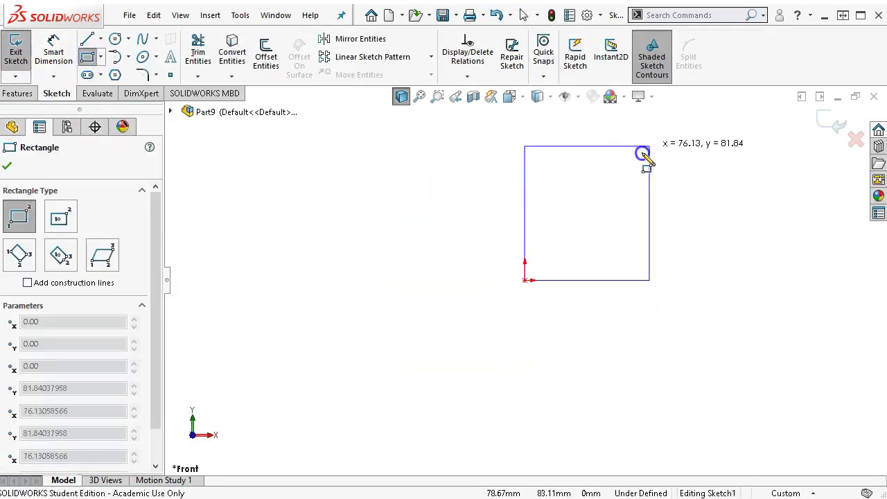
pyautogui.click(778, 133)
# Step: Dimension the rectangle 100 mm wide and 60 mm high
pyautogui.rightClick(771, 137)
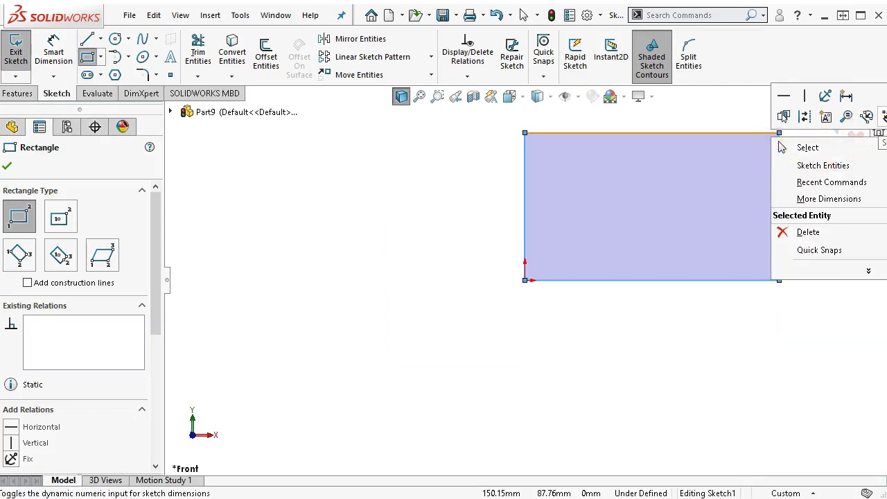
pyautogui.click(831, 214)
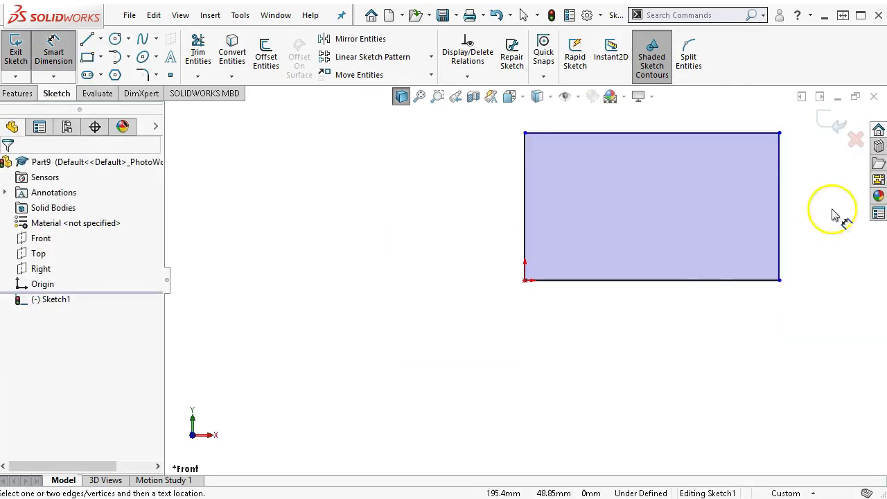
pyautogui.click(648, 290)
pyautogui.click(643, 332)
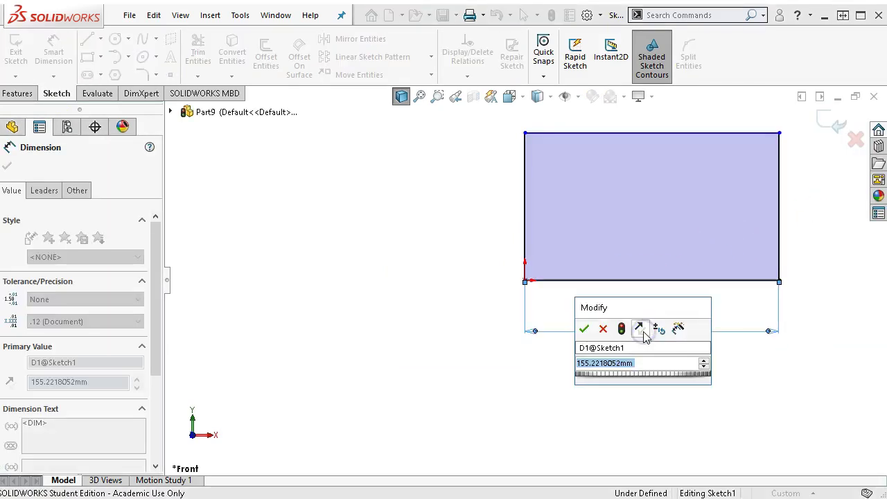
pyautogui.write('100')
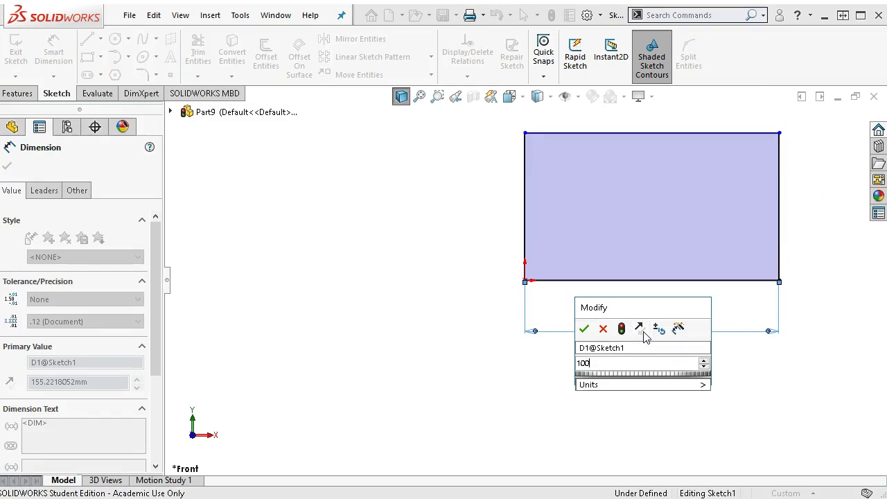
pyautogui.press('Return')
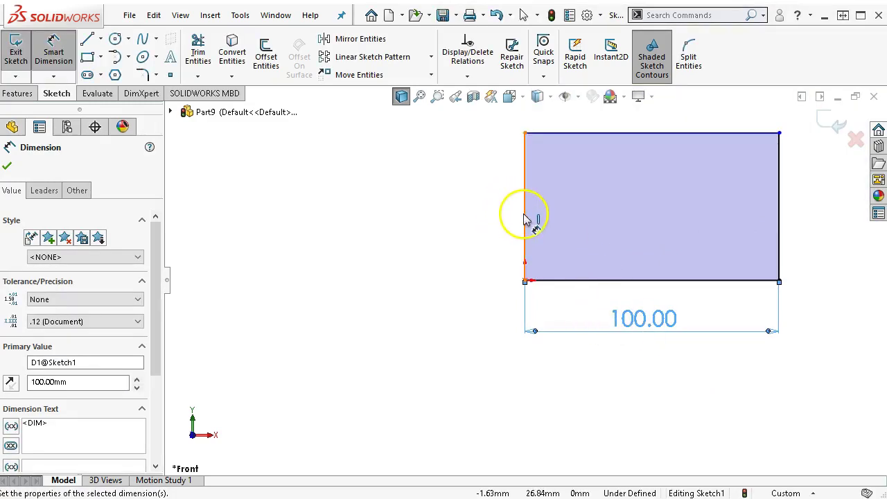
pyautogui.click(525, 216)
pyautogui.click(494, 208)
pyautogui.write('60')
pyautogui.press('Return')
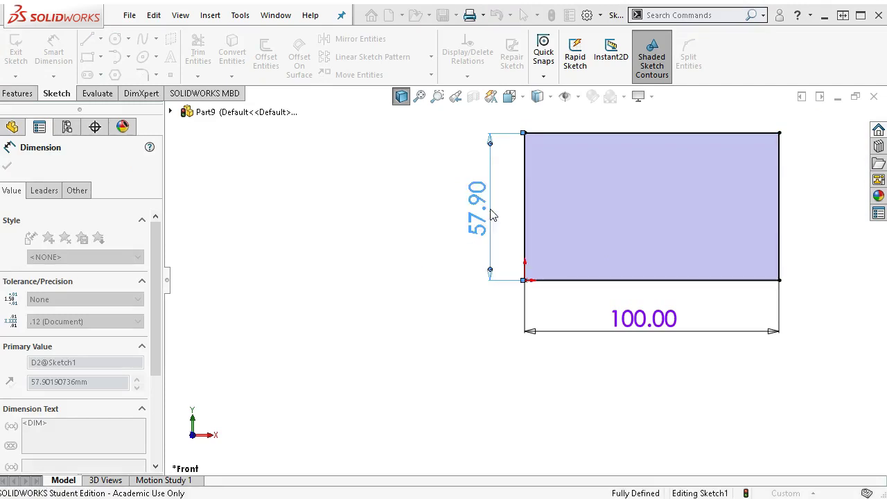
# Step: Draw a sloped line from the rectangle's left edge to its right edge
pyautogui.press('f')
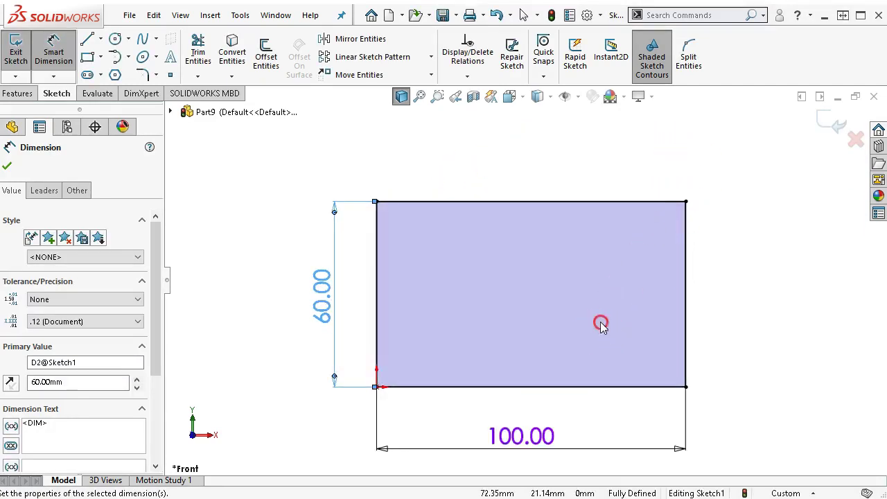
pyautogui.rightClick(598, 322)
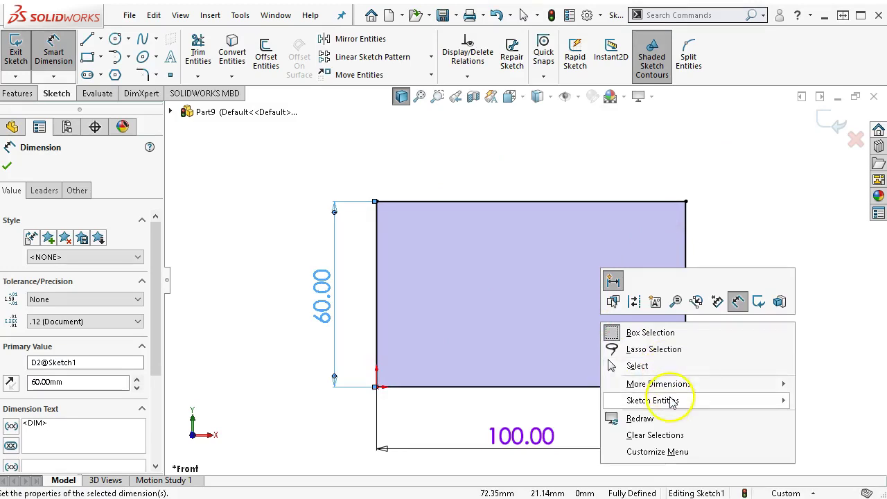
pyautogui.click(808, 407)
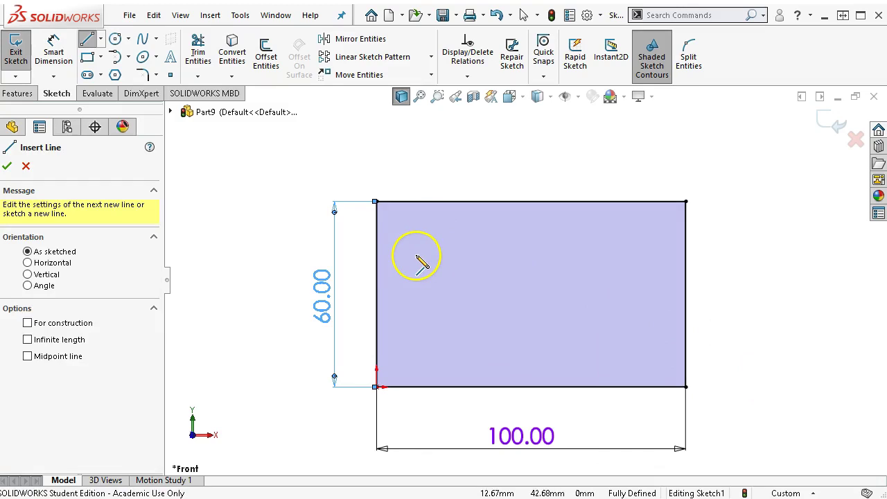
pyautogui.click(377, 260)
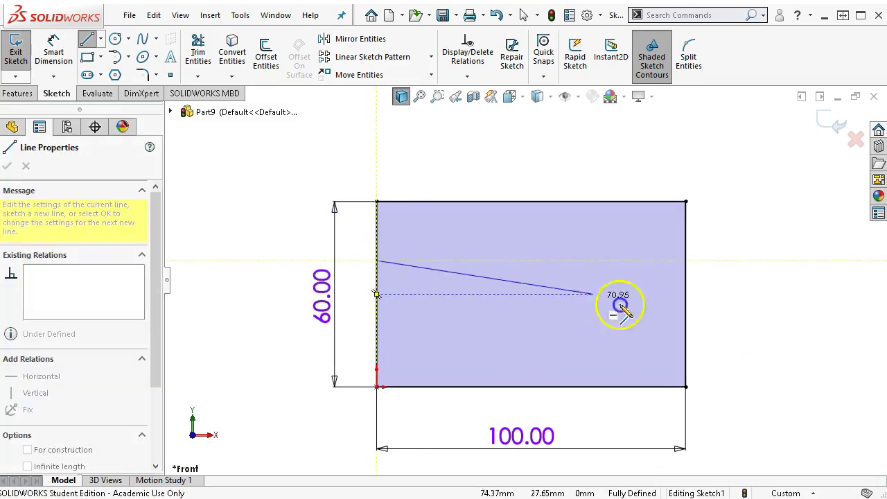
pyautogui.click(685, 331)
# Step: Dimension the line's right endpoint 7 mm above the bottom edge
pyautogui.rightClick(708, 232)
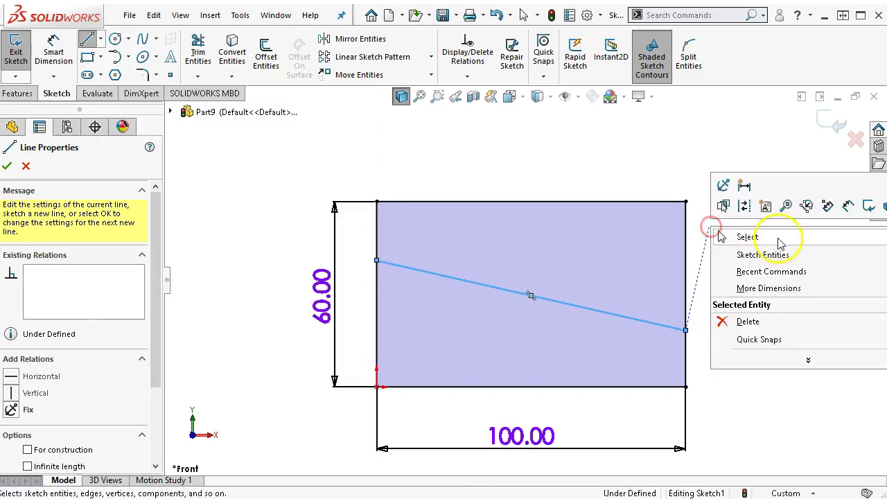
pyautogui.click(847, 208)
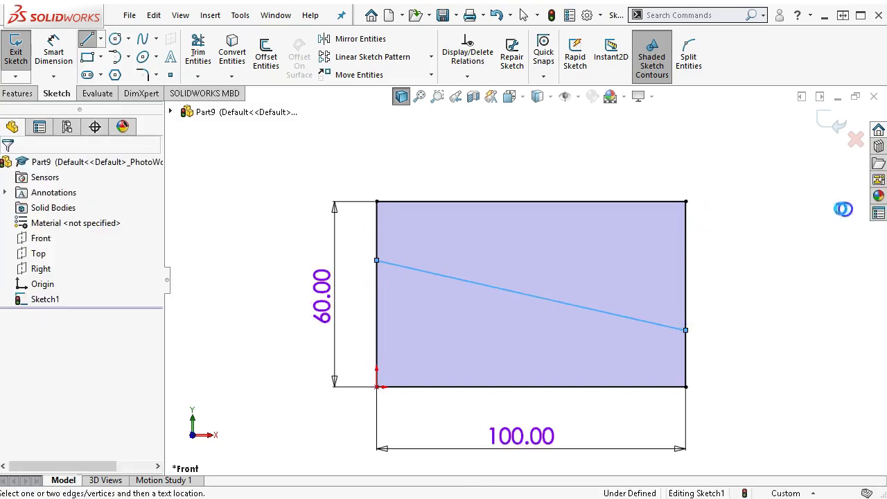
pyautogui.click(669, 386)
pyautogui.click(684, 331)
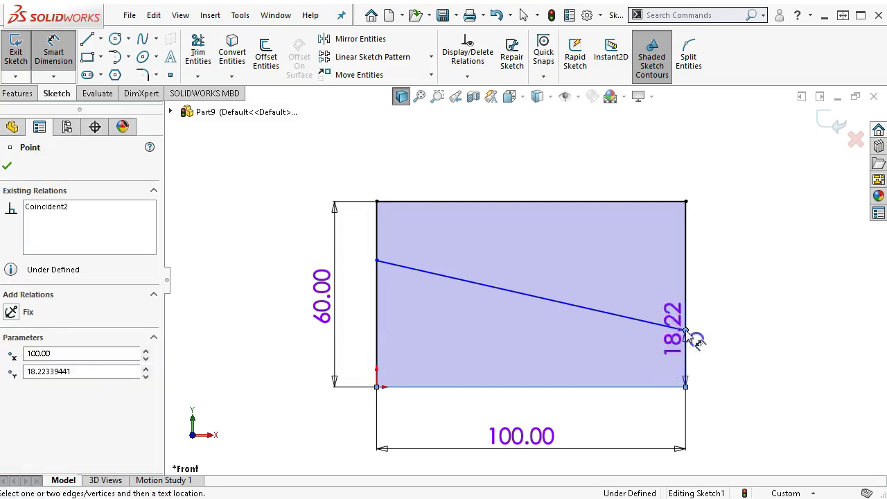
pyautogui.click(753, 366)
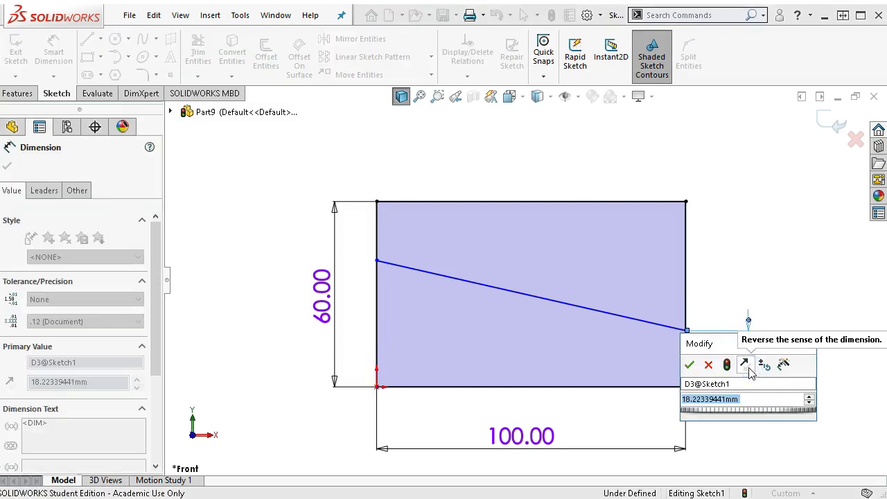
pyautogui.write('7')
pyautogui.press('Return')
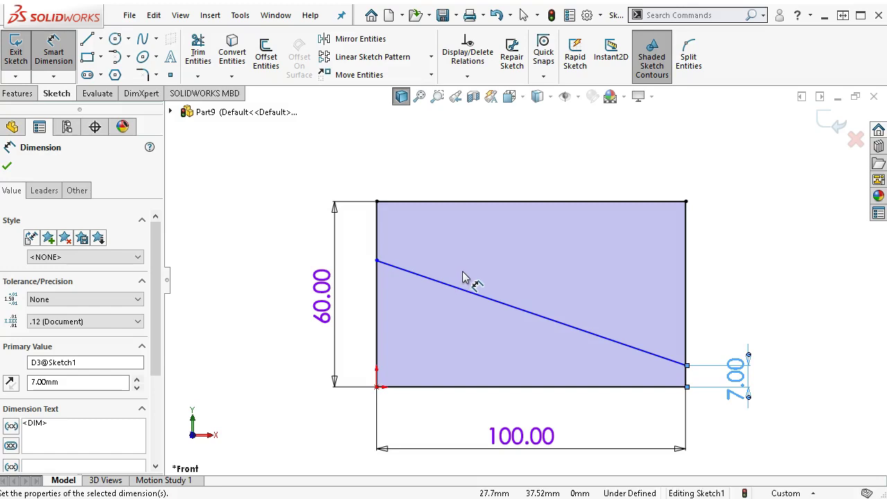
# Step: Fix the sloped line at 22° to the bottom edge
pyautogui.click(653, 386)
pyautogui.click(649, 354)
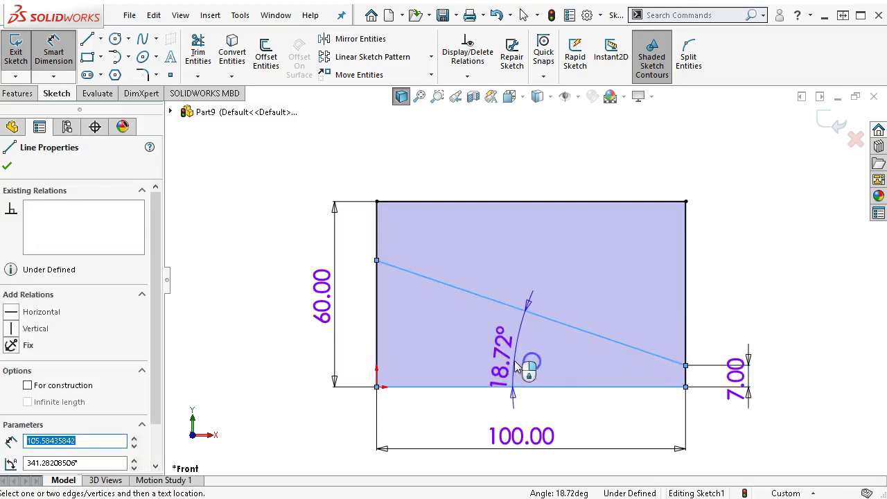
pyautogui.click(438, 348)
pyautogui.write('22')
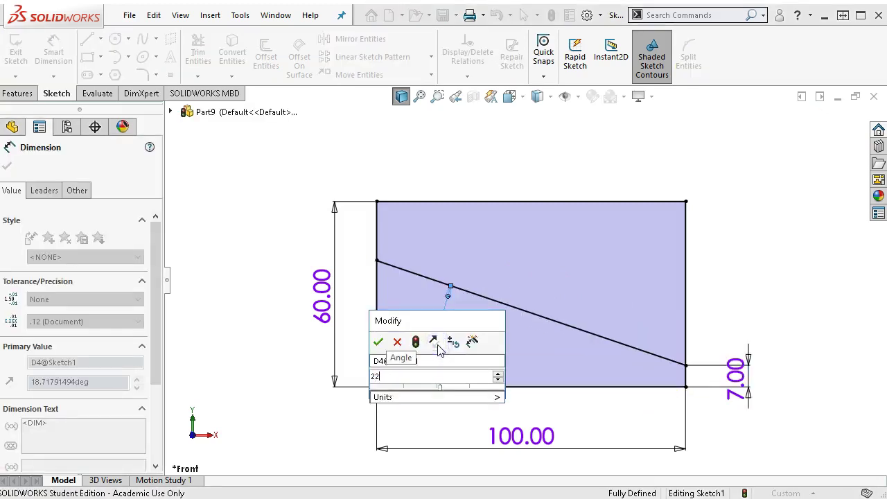
pyautogui.press('Return')
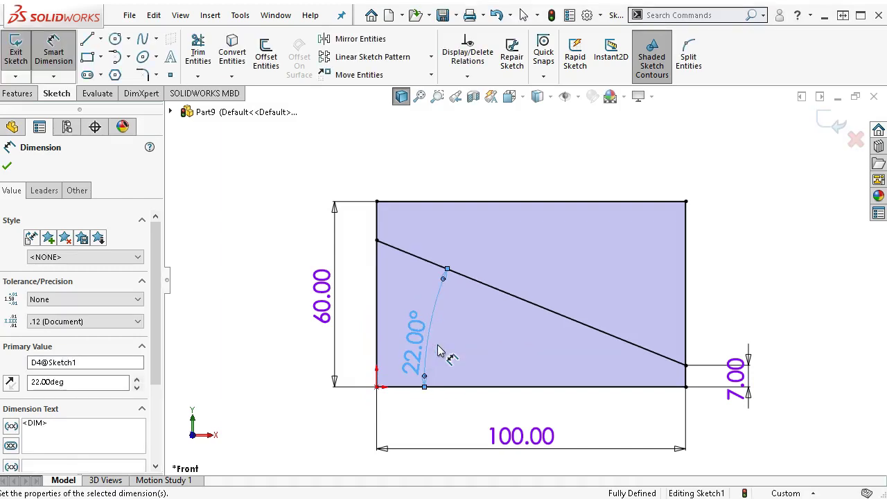
# Step: Add a driven 12.60 reference dimension from the top edge to the line's left endpoint
pyautogui.click(376, 241)
pyautogui.click(401, 203)
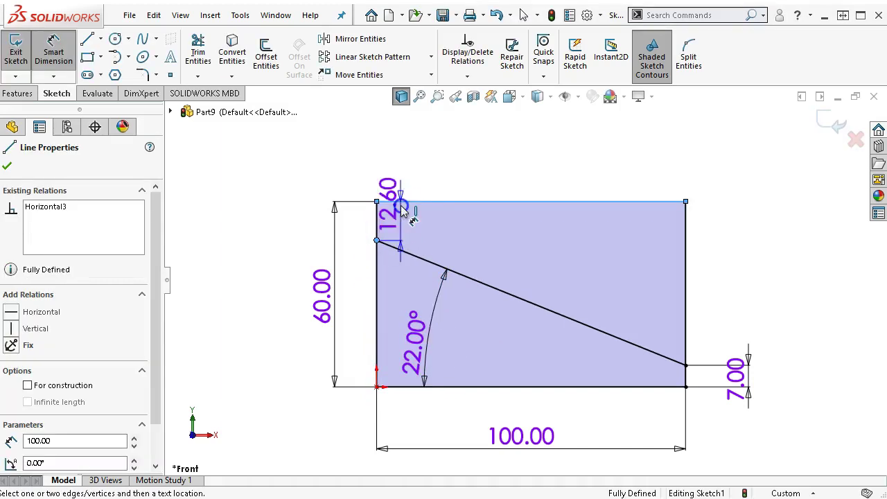
pyautogui.click(244, 190)
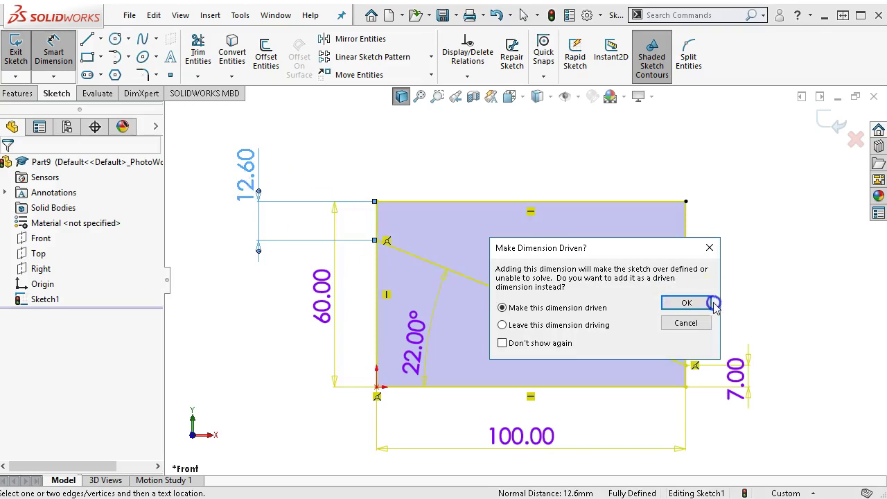
pyautogui.click(697, 301)
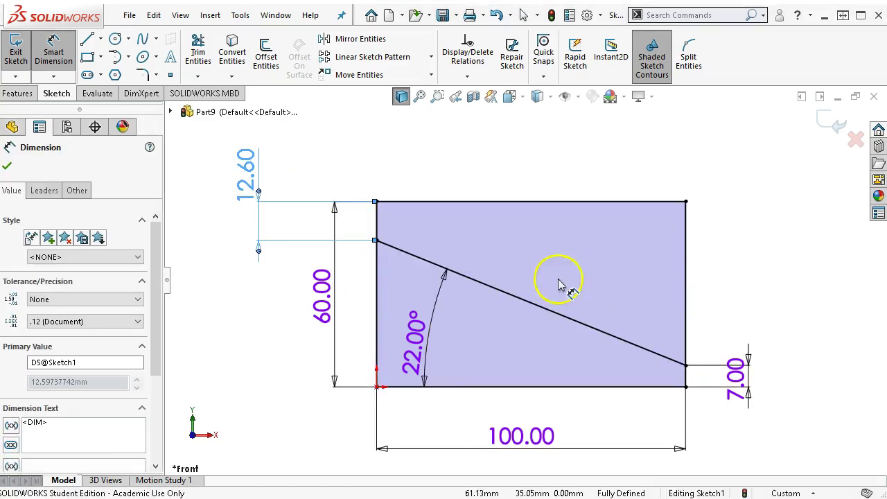
pyautogui.rightClick(724, 227)
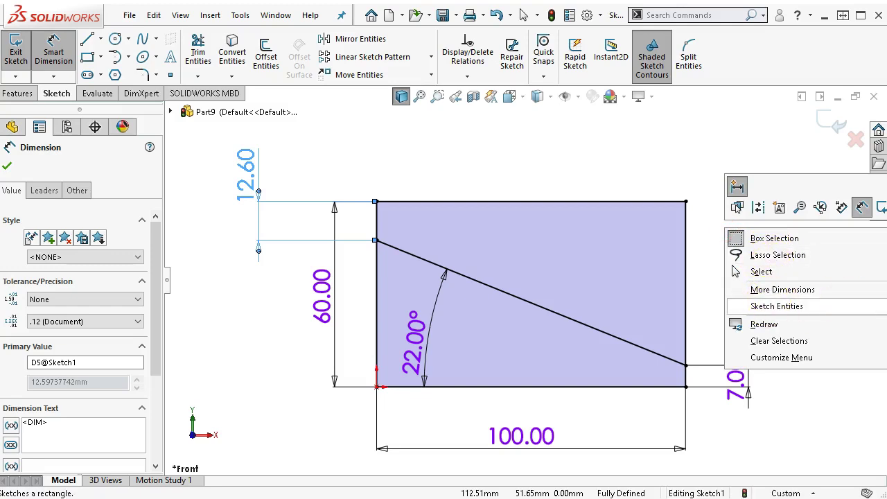
pyautogui.click(651, 158)
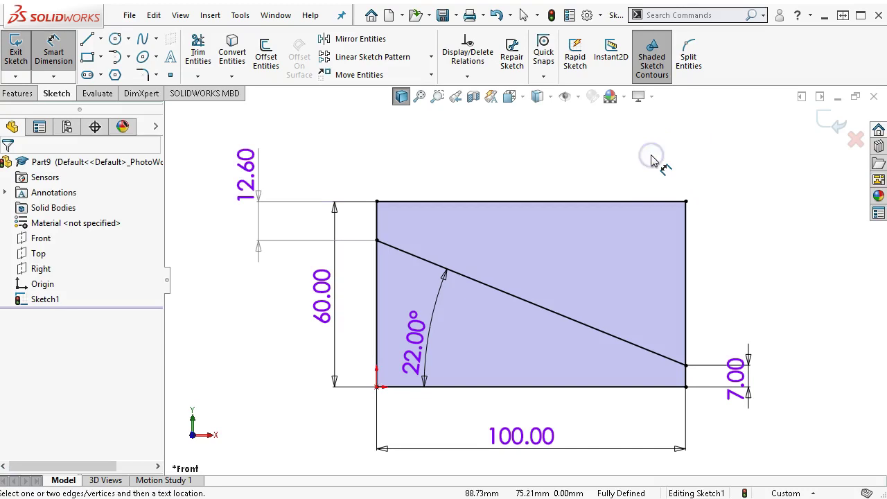
# Step: Draw a line from the right edge to the top edge, parallel to the 22° diagonal
pyautogui.press('l')
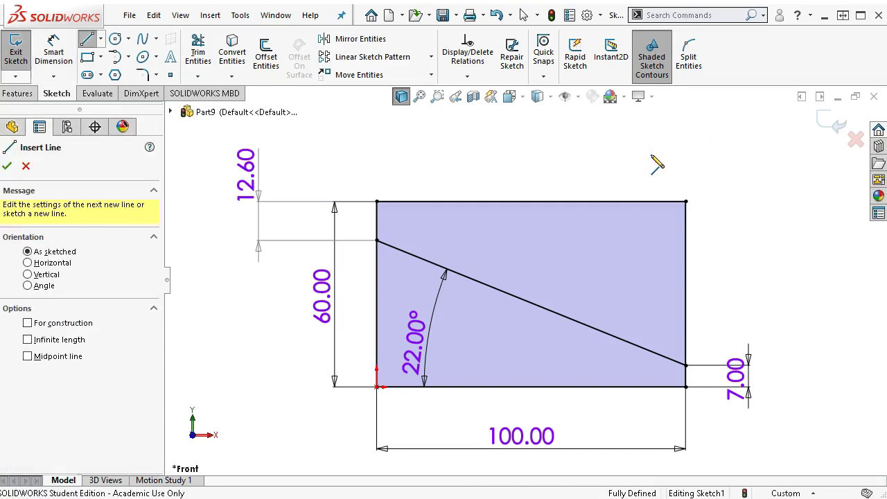
pyautogui.click(685, 273)
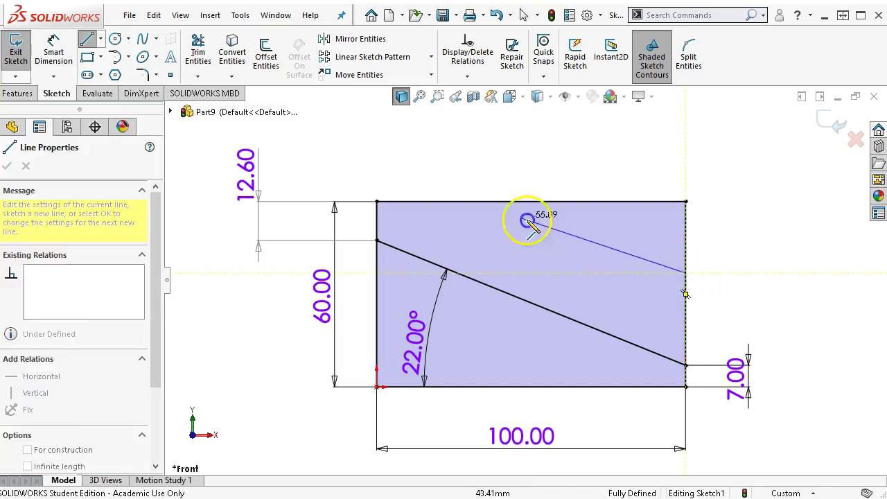
pyautogui.click(485, 203)
pyautogui.rightClick(568, 150)
pyautogui.click(594, 145)
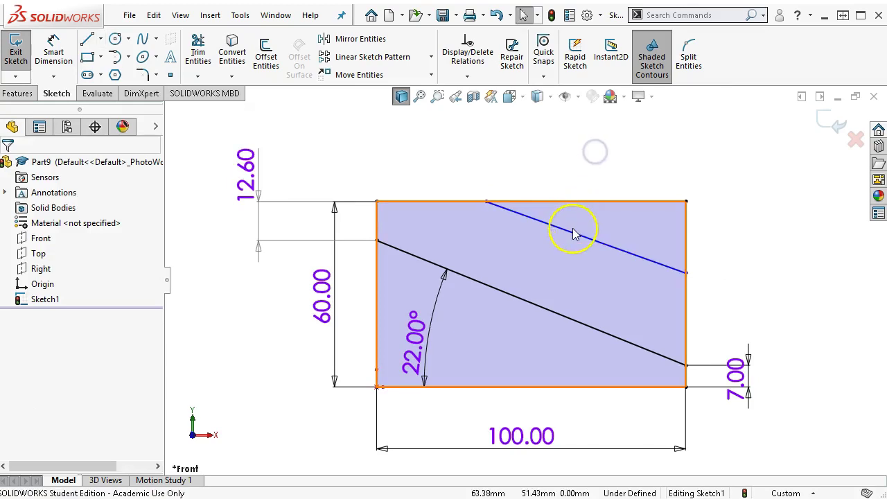
pyautogui.click(571, 234)
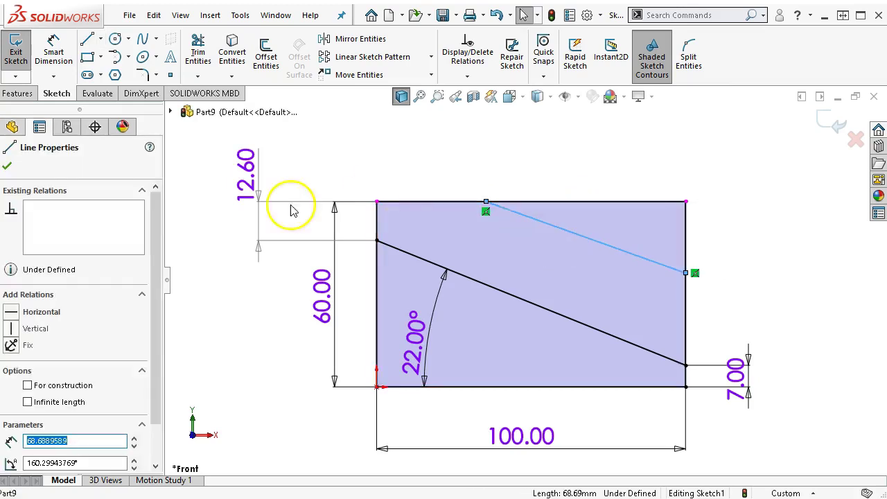
pyautogui.click(575, 324)
pyautogui.keyDown('ctrl'); pyautogui.click(574, 324); pyautogui.keyUp('ctrl')
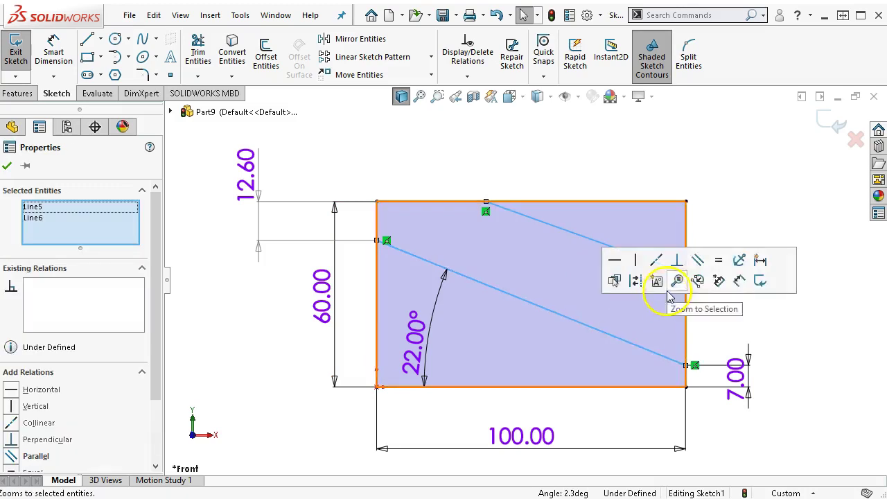
pyautogui.click(702, 261)
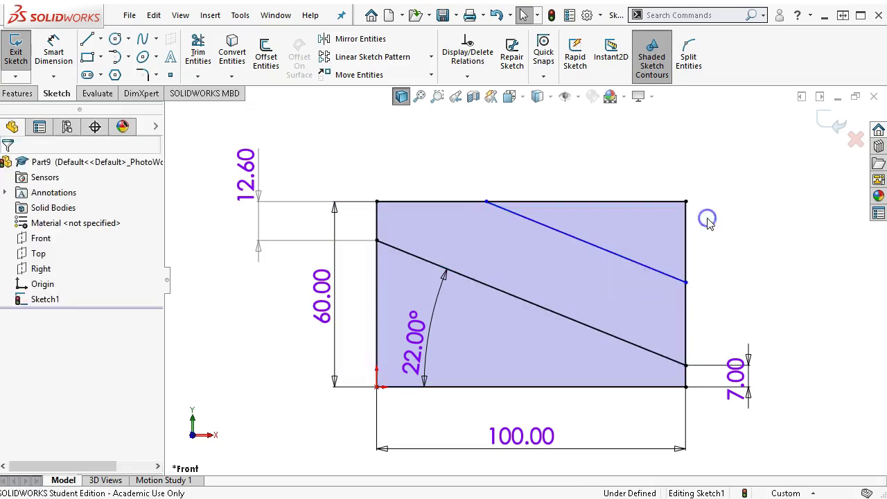
# Step: Dimension the new line's right endpoint 38 mm above the bottom edge
pyautogui.rightClick(705, 222)
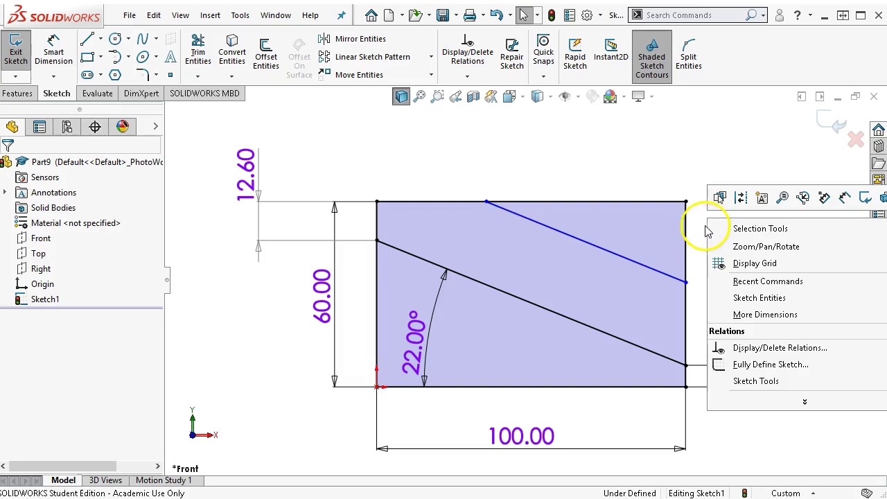
pyautogui.click(844, 198)
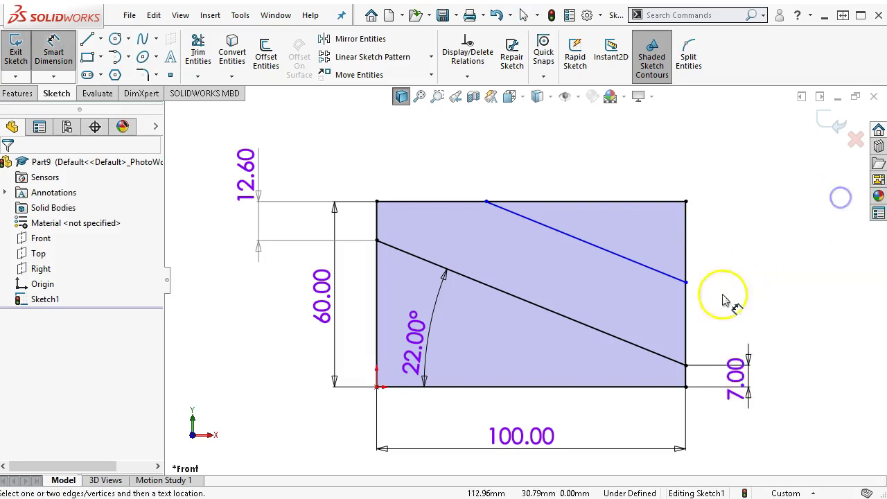
pyautogui.click(686, 282)
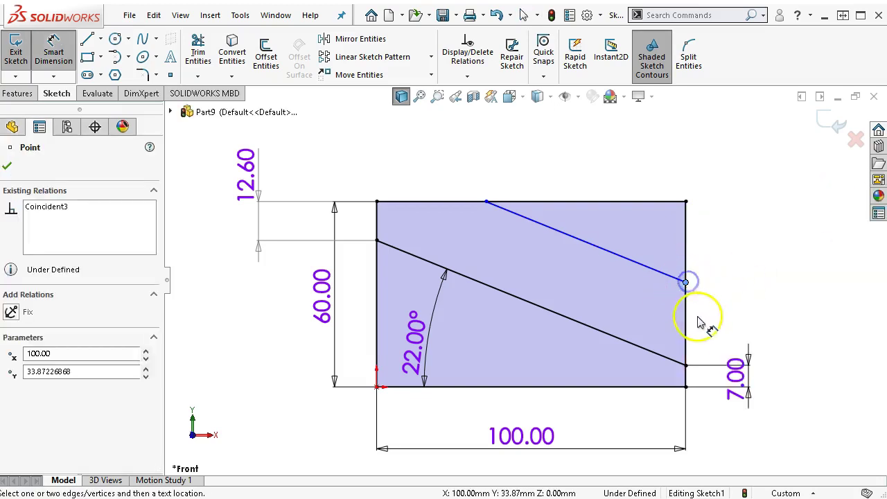
pyautogui.click(657, 390)
pyautogui.click(787, 338)
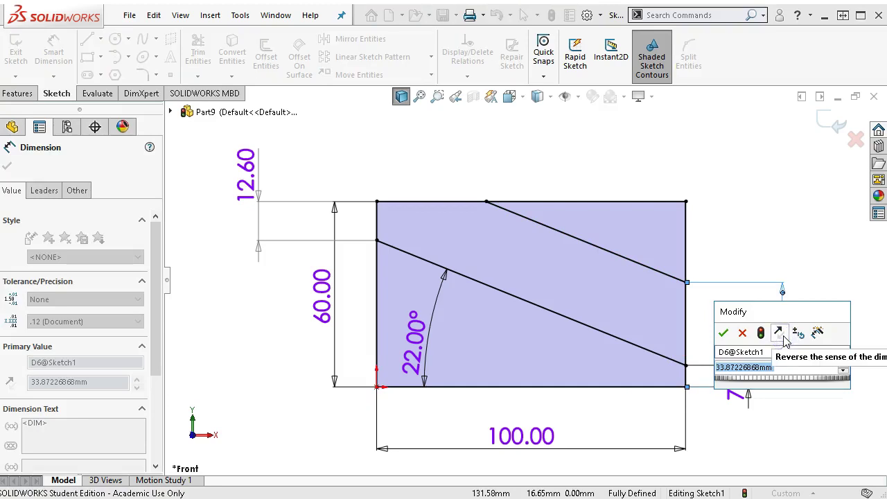
pyautogui.write('38')
pyautogui.press('Return')
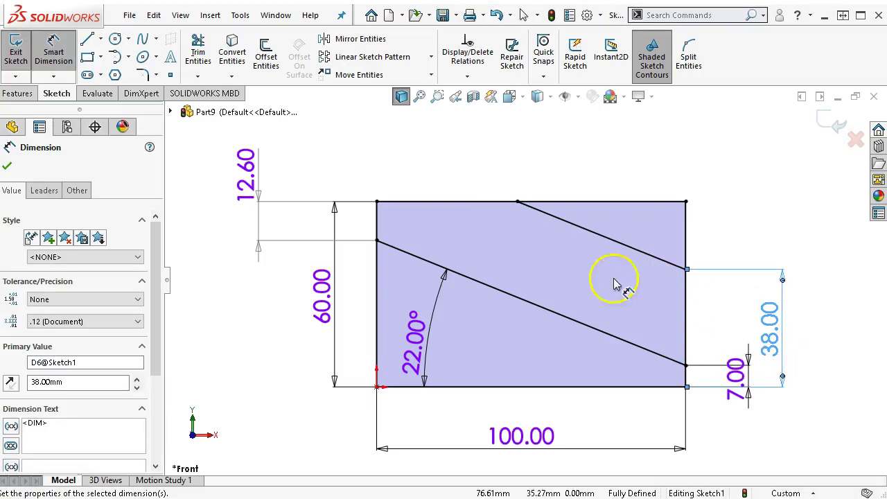
# Step: Draw two circles between the two slanted lines
pyautogui.click(115, 38)
pyautogui.click(463, 241)
pyautogui.click(480, 252)
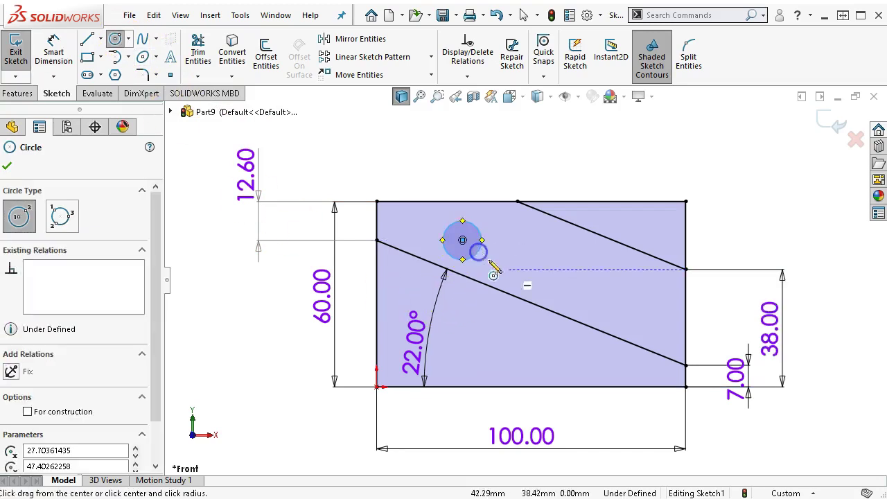
pyautogui.click(591, 284)
pyautogui.click(613, 299)
pyautogui.rightClick(624, 318)
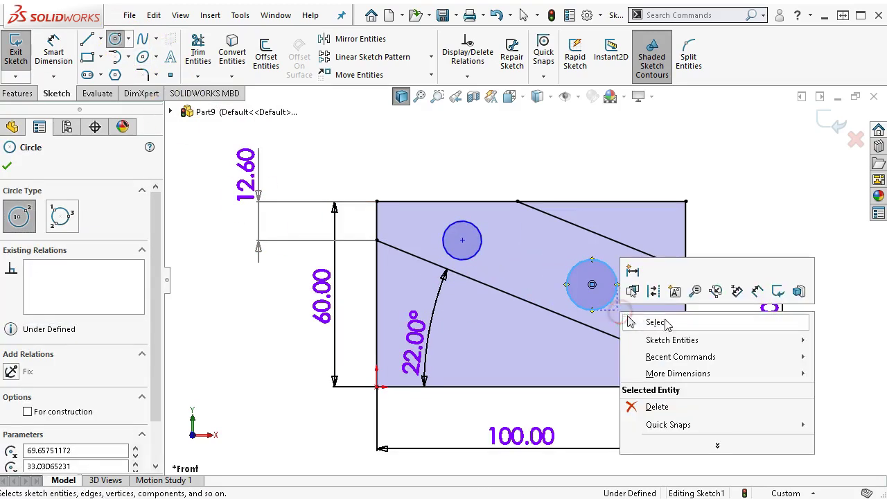
pyautogui.click(654, 321)
# Step: Make the two circles equal and dimension the right one Ø14 mm
pyautogui.click(616, 297)
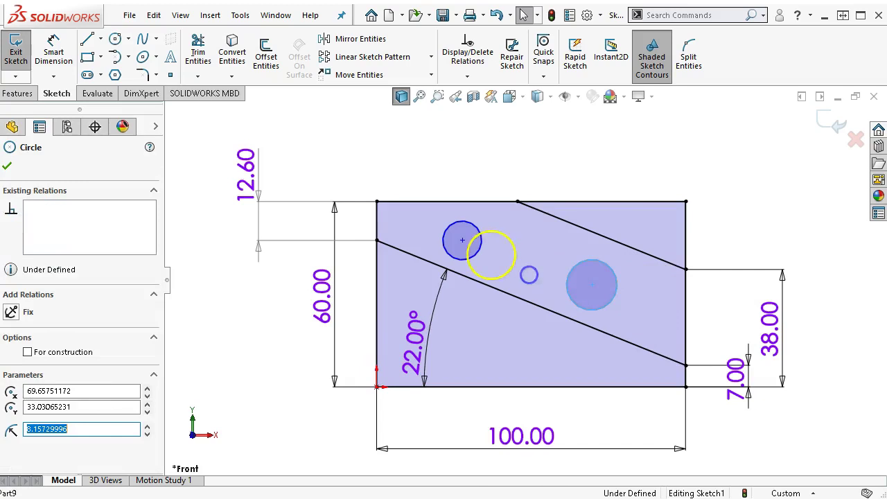
pyautogui.keyDown('ctrl'); pyautogui.click(480, 241); pyautogui.keyUp('ctrl')
pyautogui.click(584, 183)
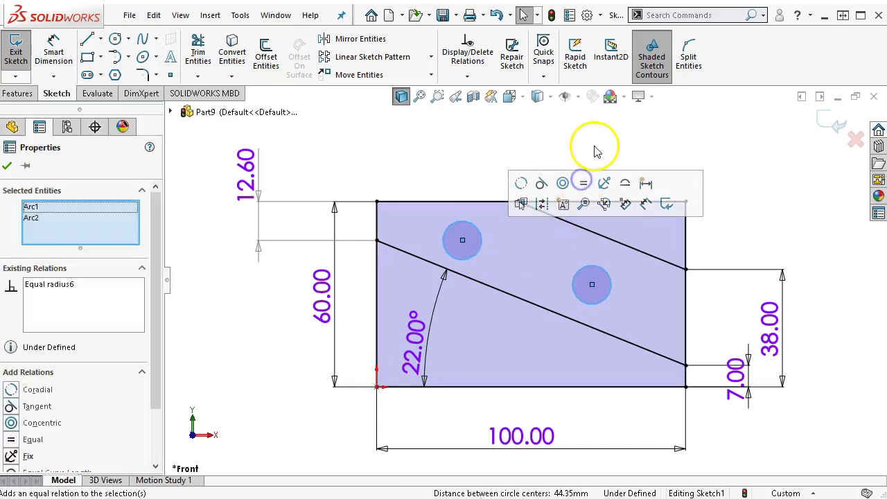
pyautogui.rightClick(592, 138)
pyautogui.click(730, 120)
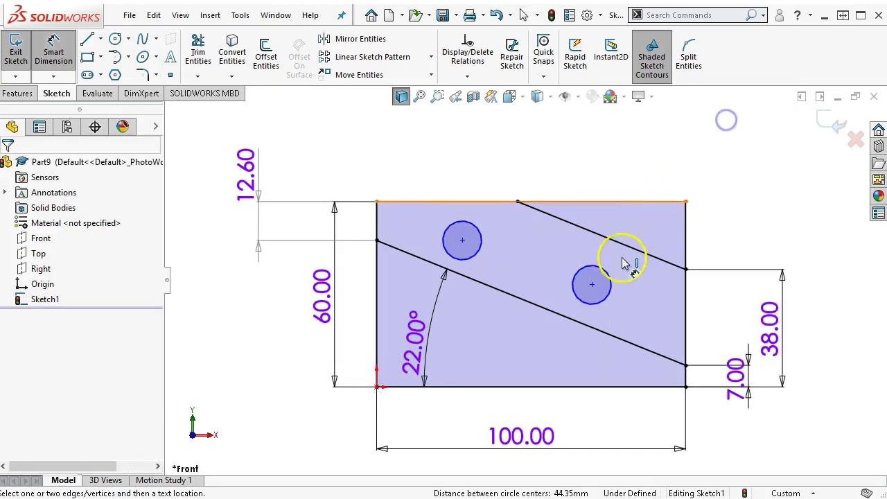
pyautogui.click(618, 290)
pyautogui.click(760, 219)
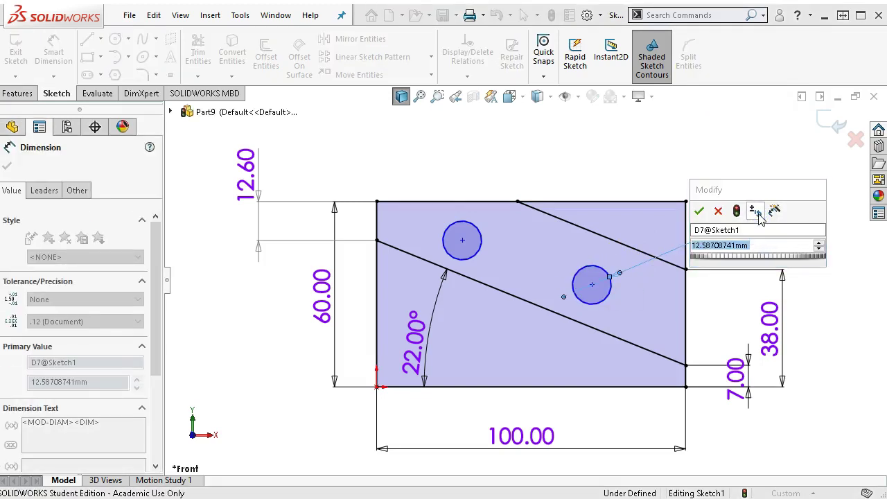
pyautogui.write('14')
pyautogui.press('Return')
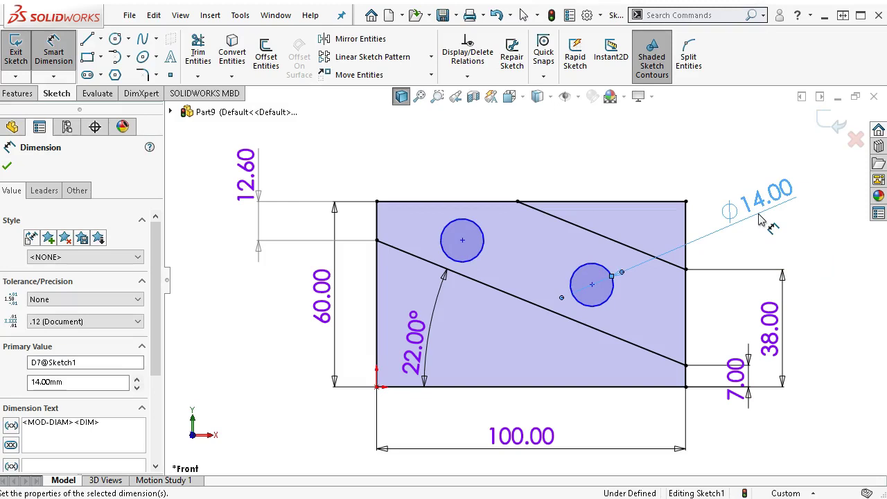
# Step: Locate the left hole 12 mm and the right hole 27 mm below the top edge
pyautogui.click(479, 236)
pyautogui.click(458, 201)
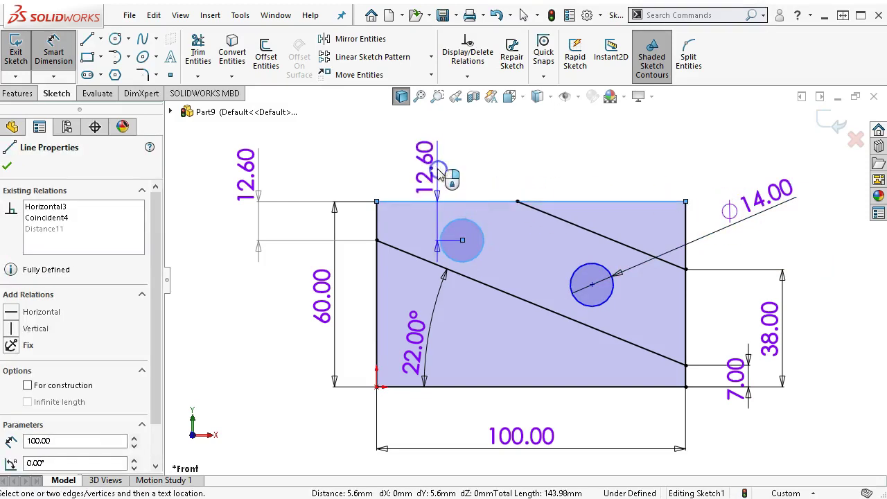
pyautogui.click(438, 173)
pyautogui.write('12')
pyautogui.press('Return')
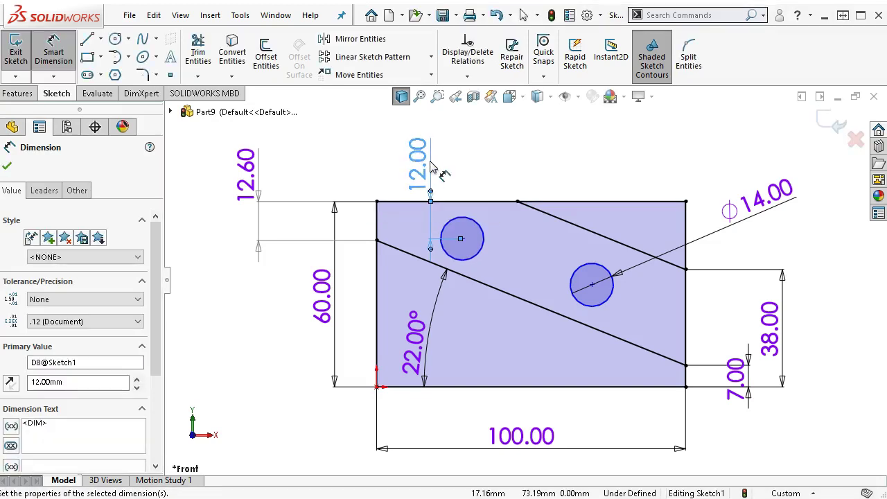
pyautogui.click(503, 254)
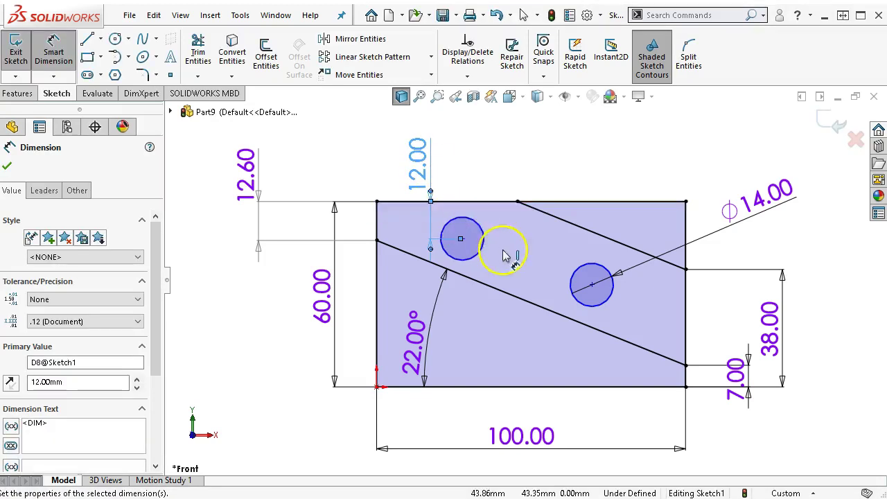
pyautogui.click(493, 201)
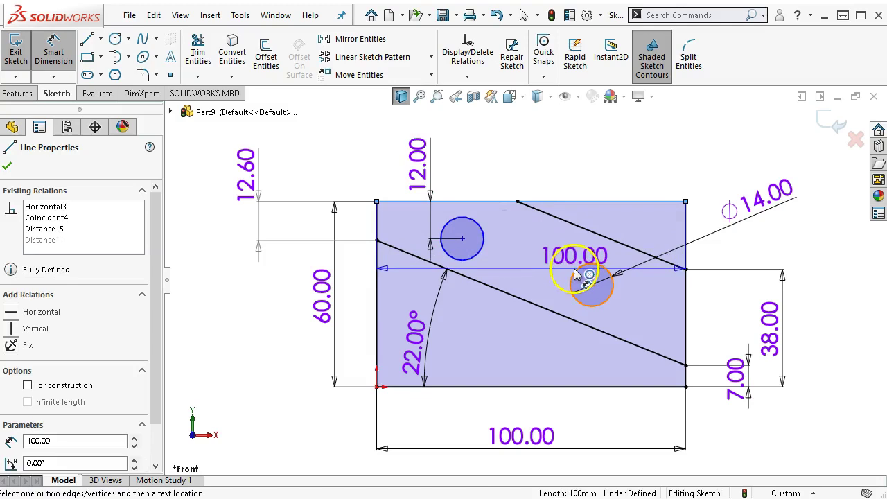
pyautogui.click(588, 279)
pyautogui.click(590, 170)
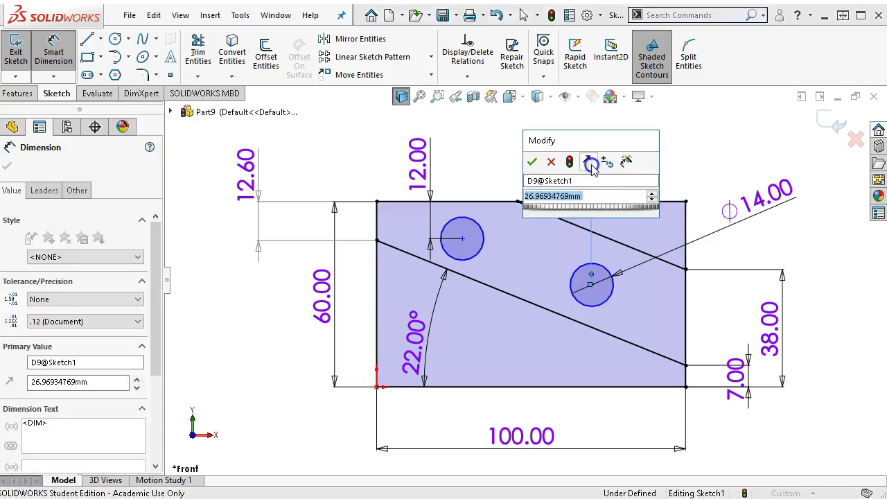
pyautogui.write('27')
pyautogui.press('Return')
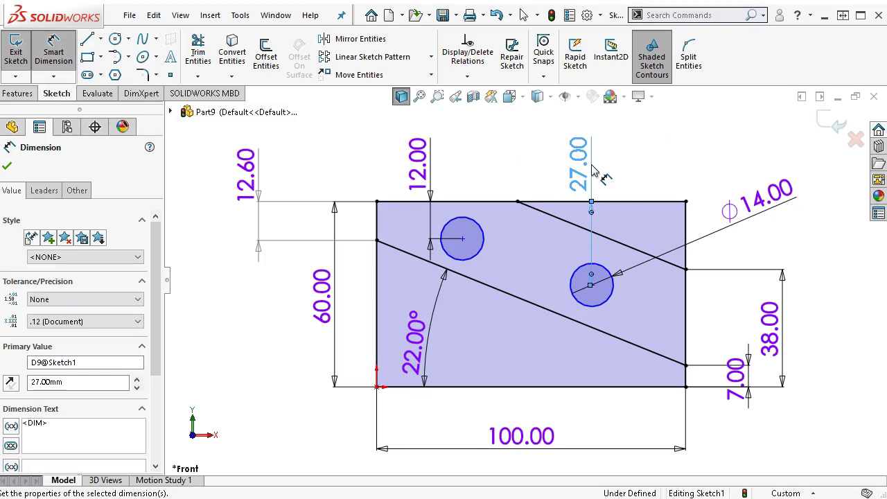
# Step: Set the right hole 30 mm from the right edge and the left hole 25 mm from the left edge
pyautogui.click(607, 304)
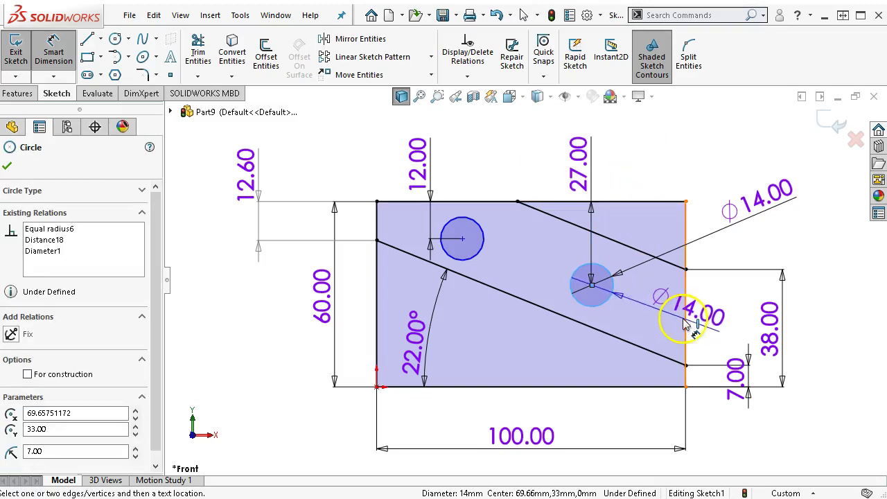
pyautogui.click(663, 258)
pyautogui.click(649, 170)
pyautogui.write('3')
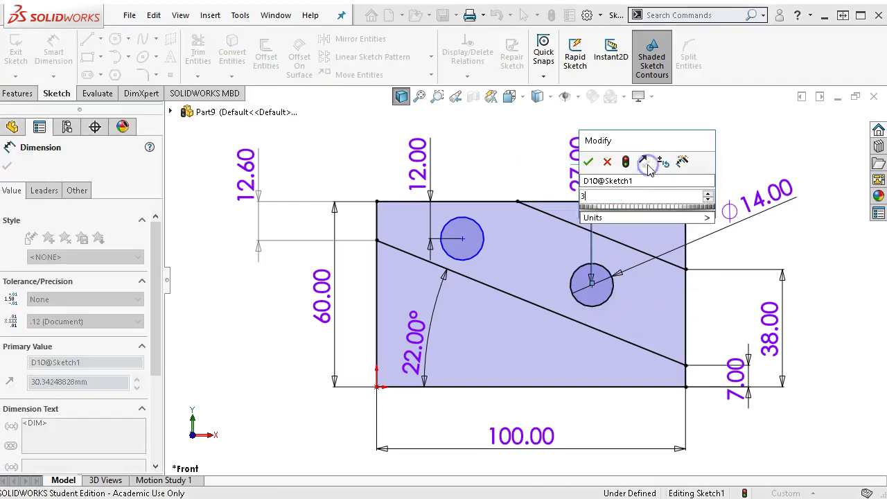
pyautogui.write('0')
pyautogui.press('Return')
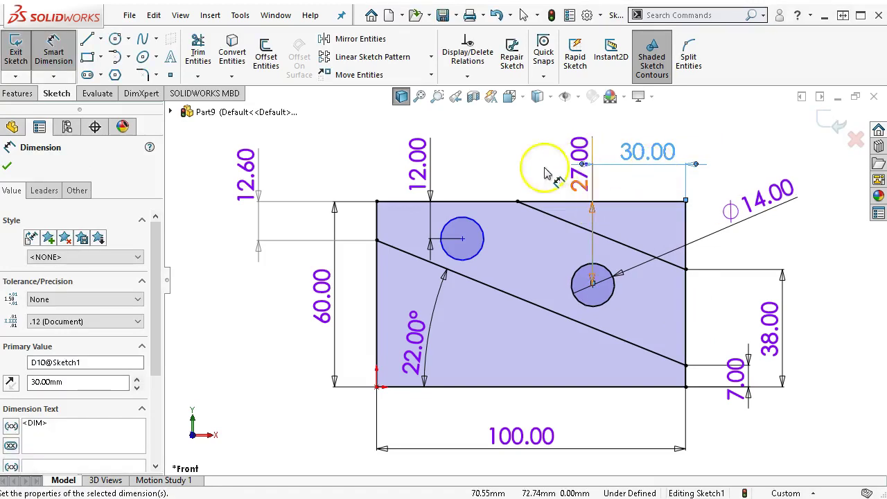
pyautogui.click(377, 220)
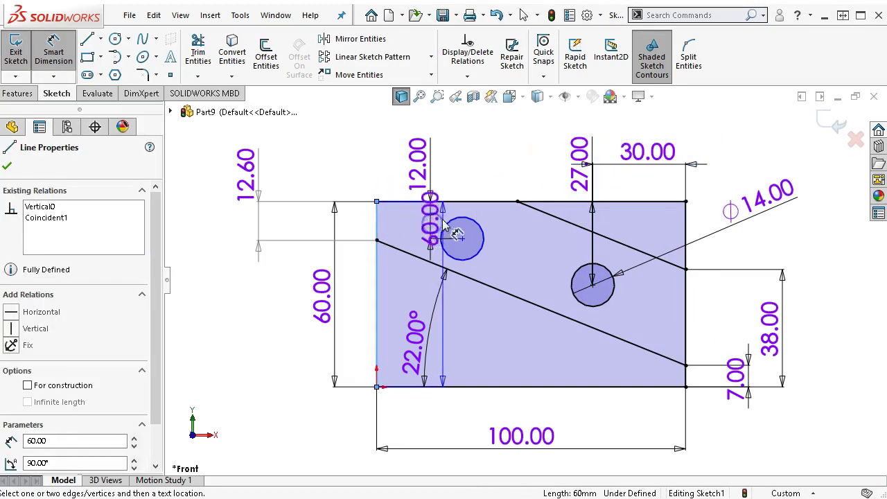
pyautogui.click(463, 220)
pyautogui.click(463, 158)
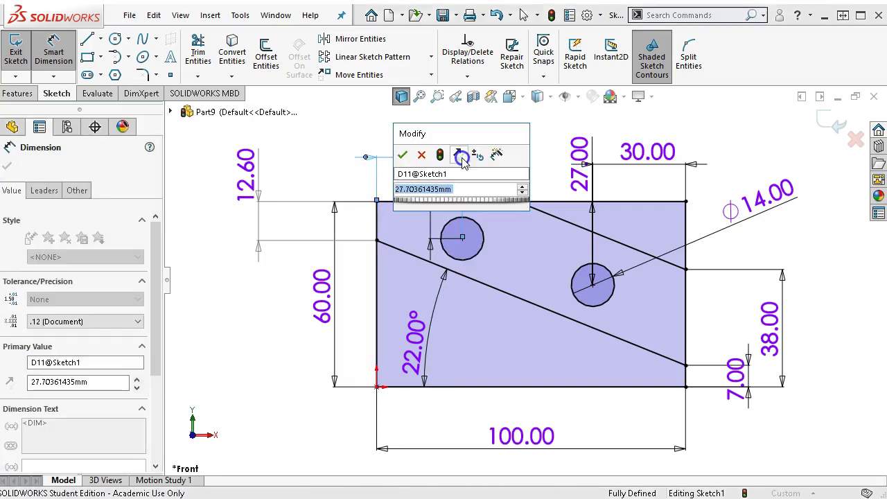
pyautogui.write('25')
pyautogui.press('Return')
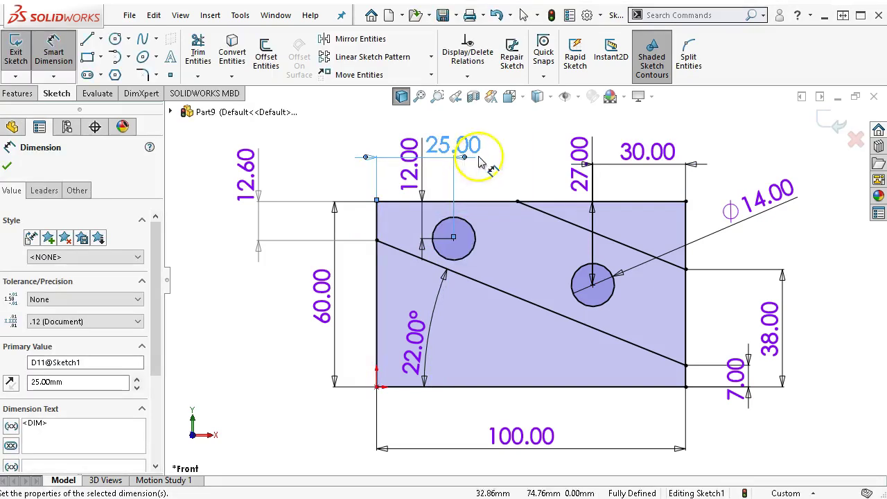
pyautogui.rightClick(724, 158)
# Step: Extrude the two upper sketch regions 15 mm in the reversed direction as Boss-Extrude1
pyautogui.click(757, 201)
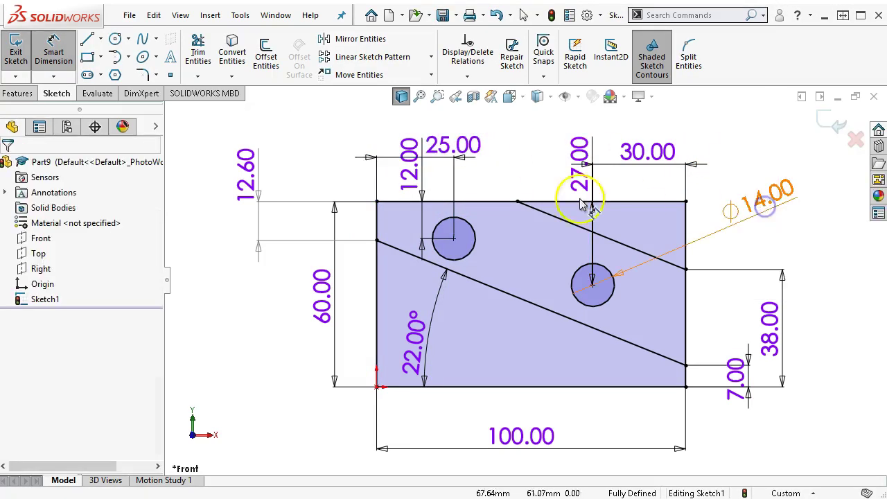
pyautogui.click(17, 94)
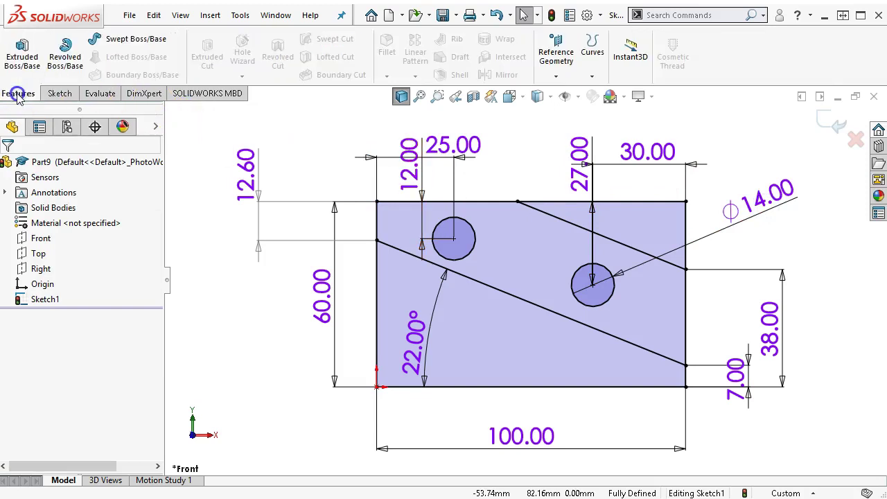
pyautogui.click(21, 56)
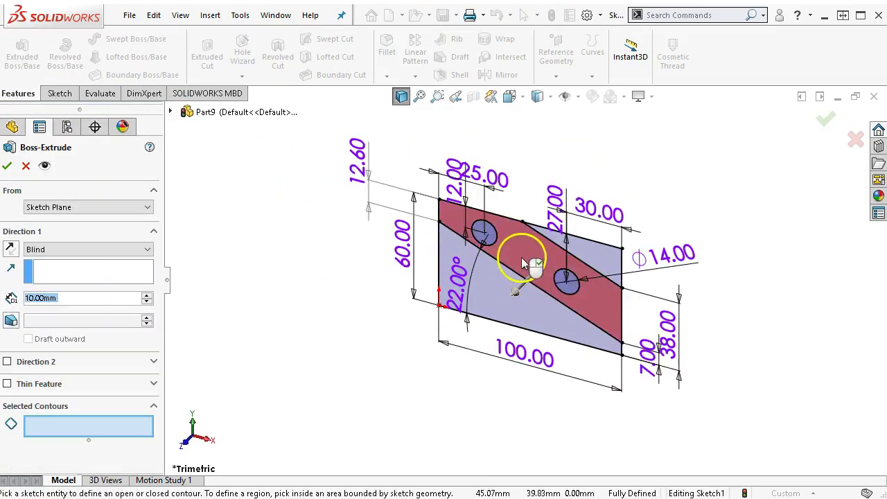
pyautogui.click(516, 285)
pyautogui.click(500, 295)
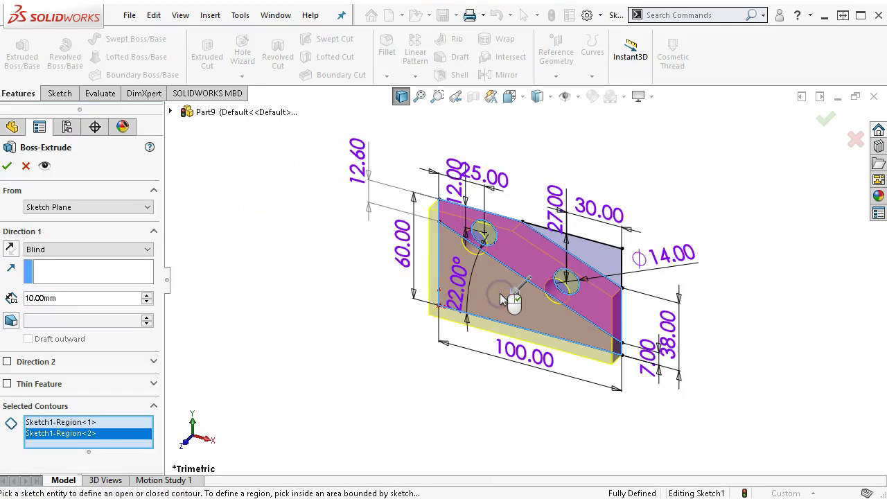
pyautogui.click(11, 249)
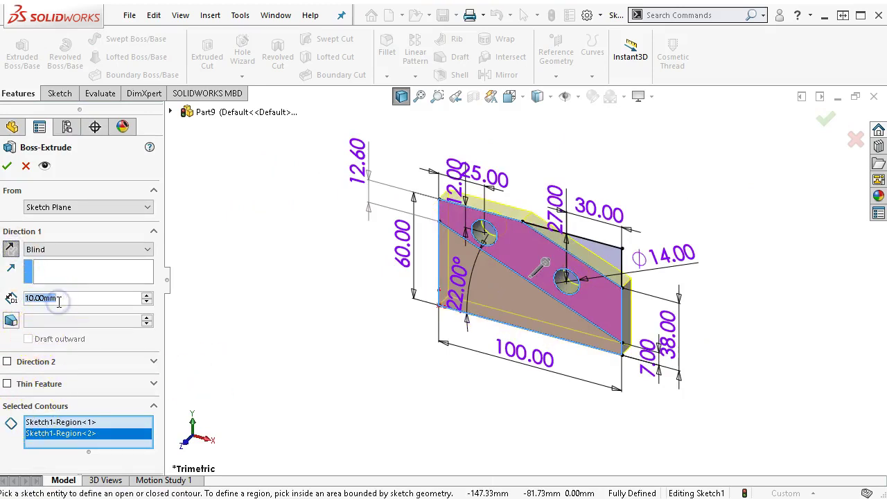
pyautogui.write('15')
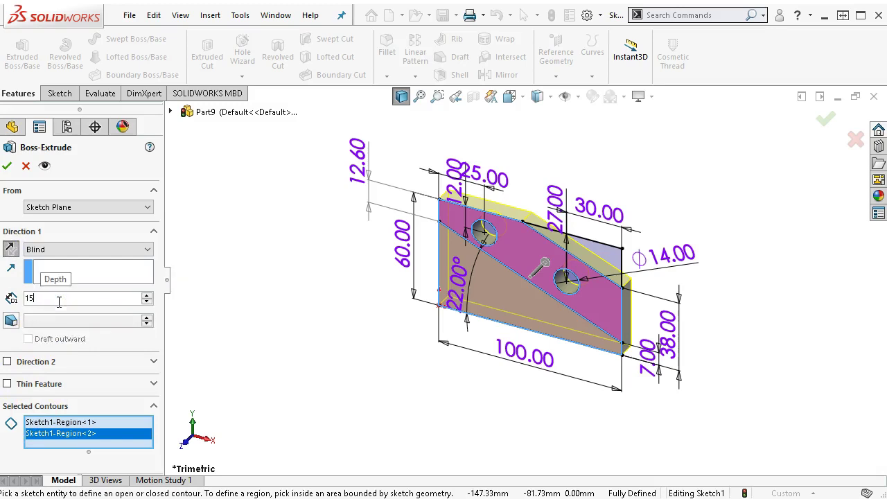
pyautogui.press('Return')
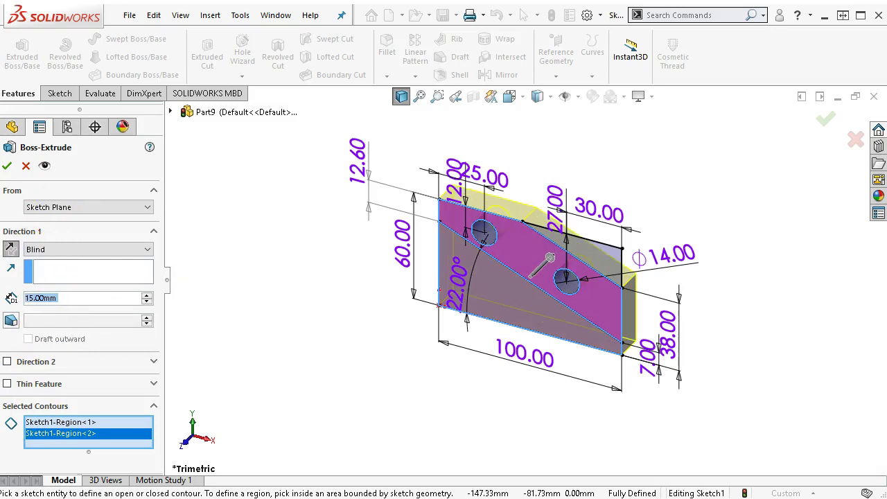
pyautogui.click(10, 166)
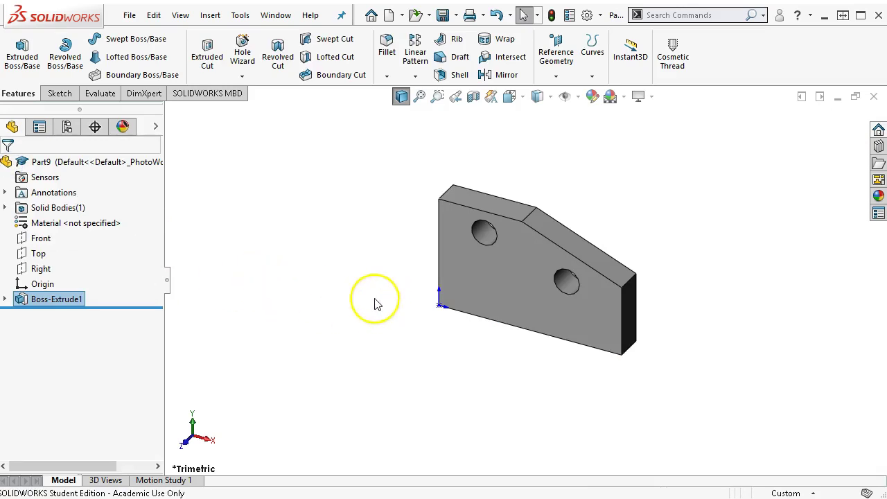
# Step: Extrude Sketch1's lower triangular region 15 mm, merged into the body, then view isometric
pyautogui.click(7, 299)
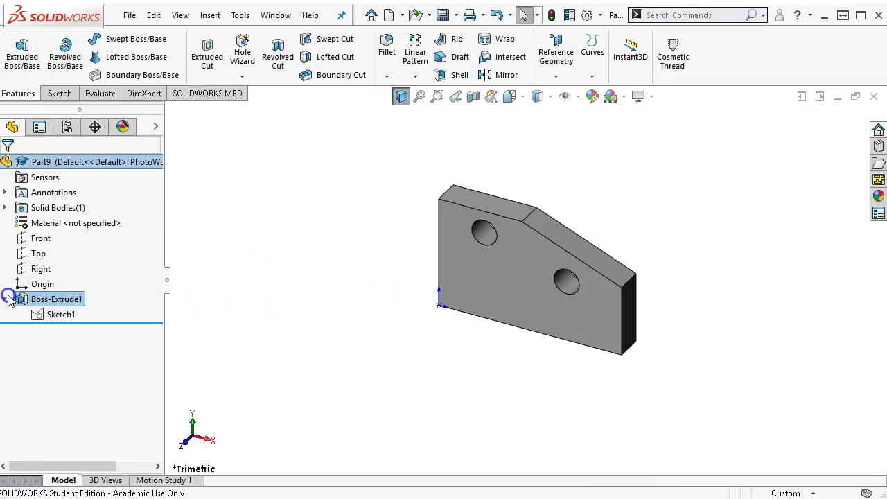
pyautogui.click(47, 314)
pyautogui.click(23, 52)
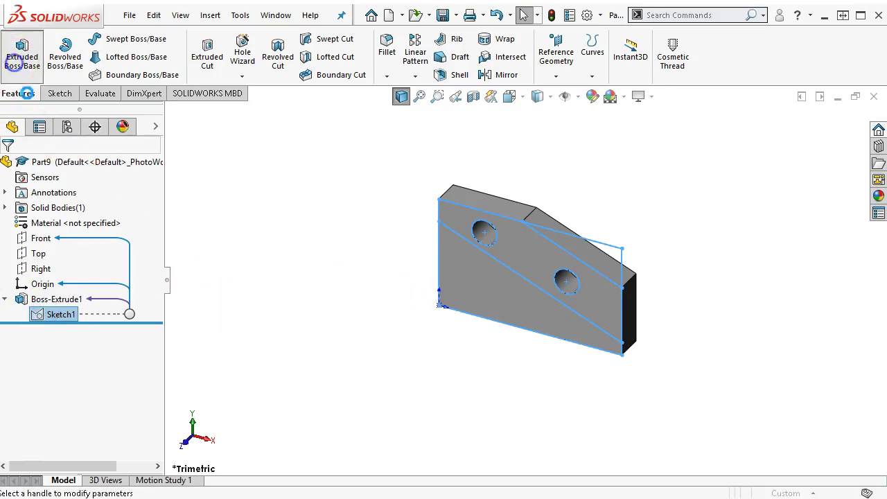
pyautogui.click(469, 297)
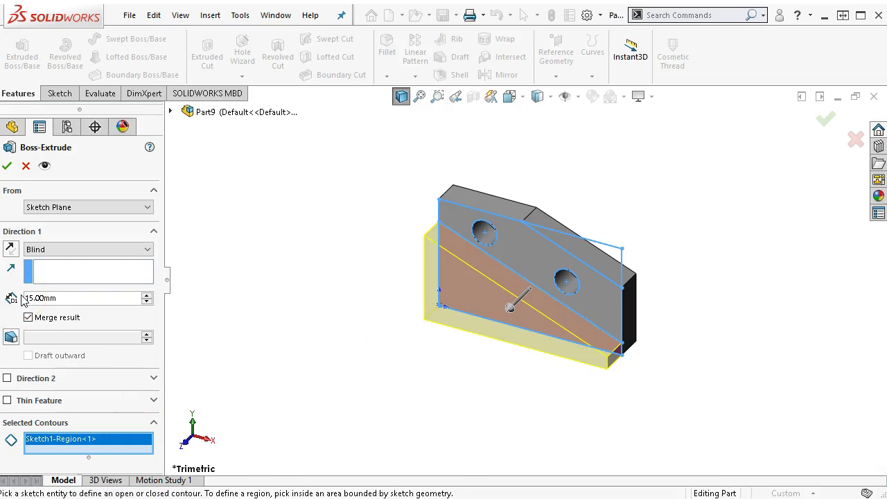
pyautogui.click(7, 167)
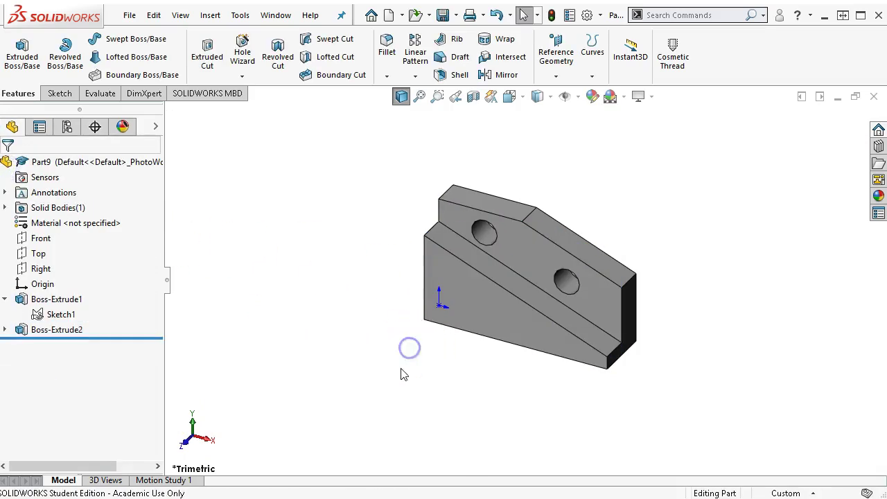
pyautogui.hotkey('ctrl', '7')
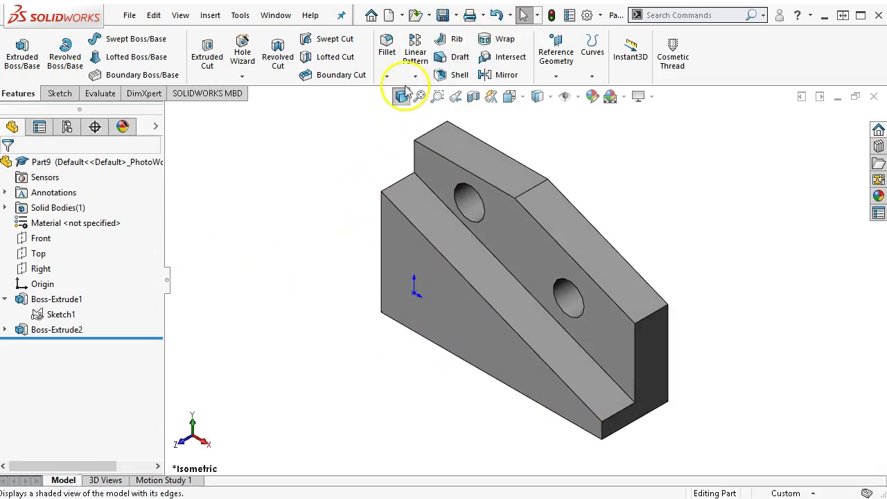
# Step: Open Save As in the Ch3-1 folder with P3-17 jl SW2017.SLDPRT as the file name
pyautogui.click(442, 15)
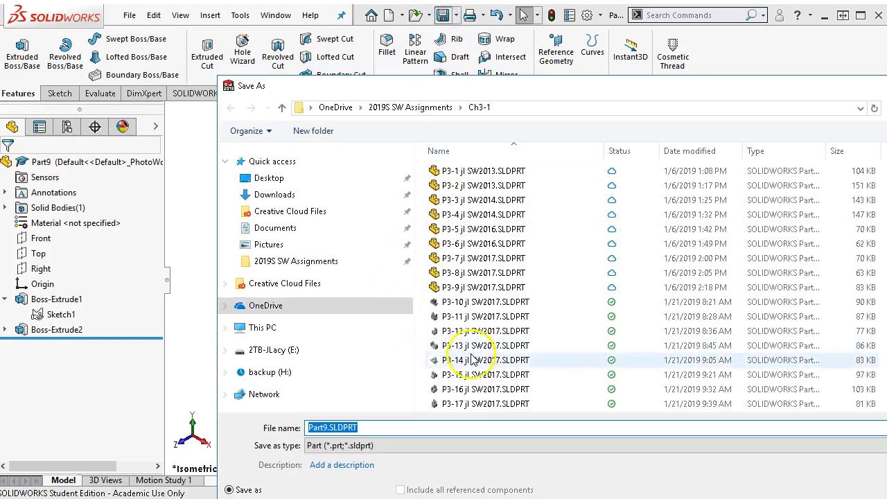
pyautogui.click(448, 404)
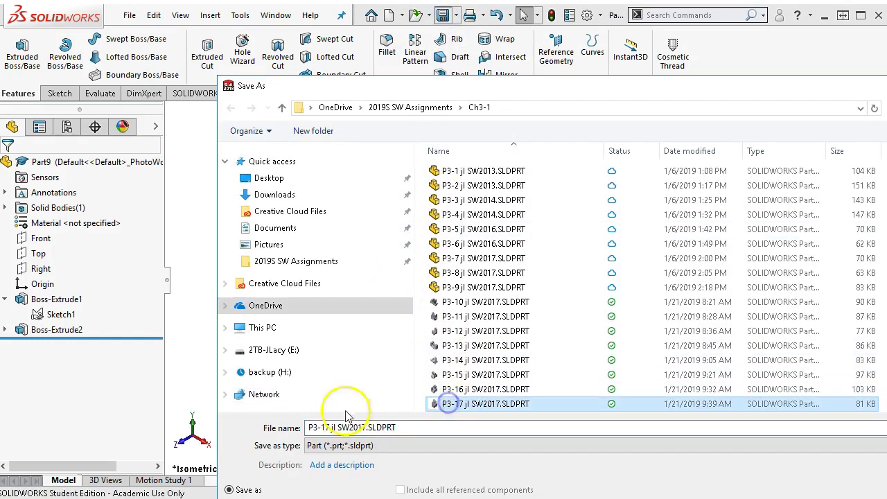